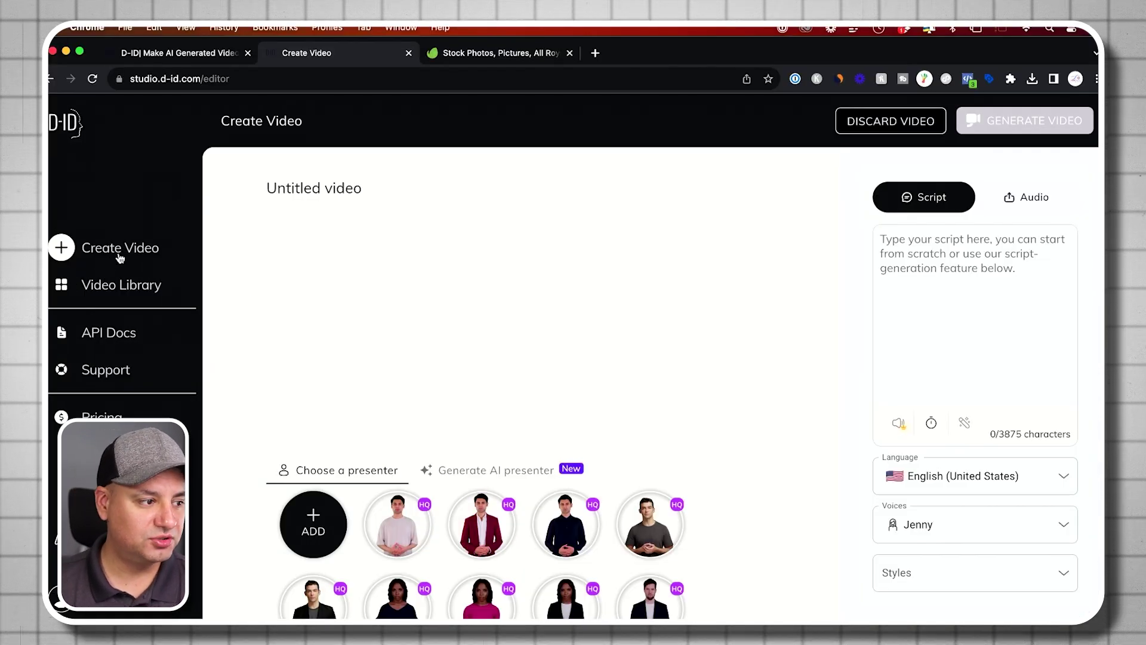
scroll(525, 538, down, 3)
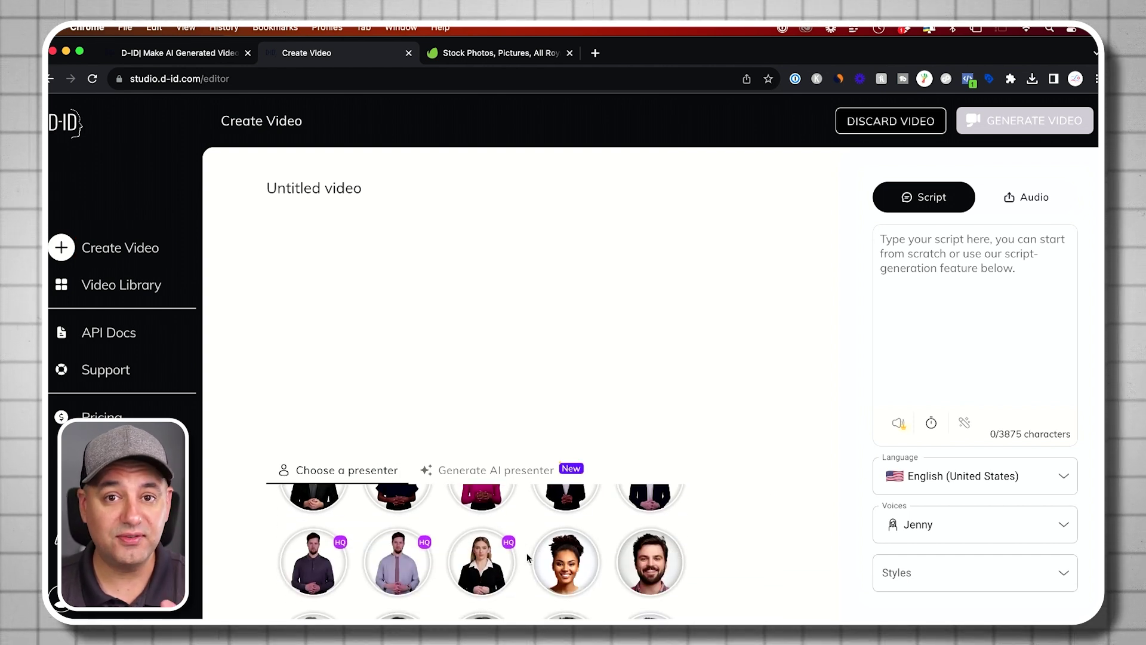
scroll(519, 565, down, 2)
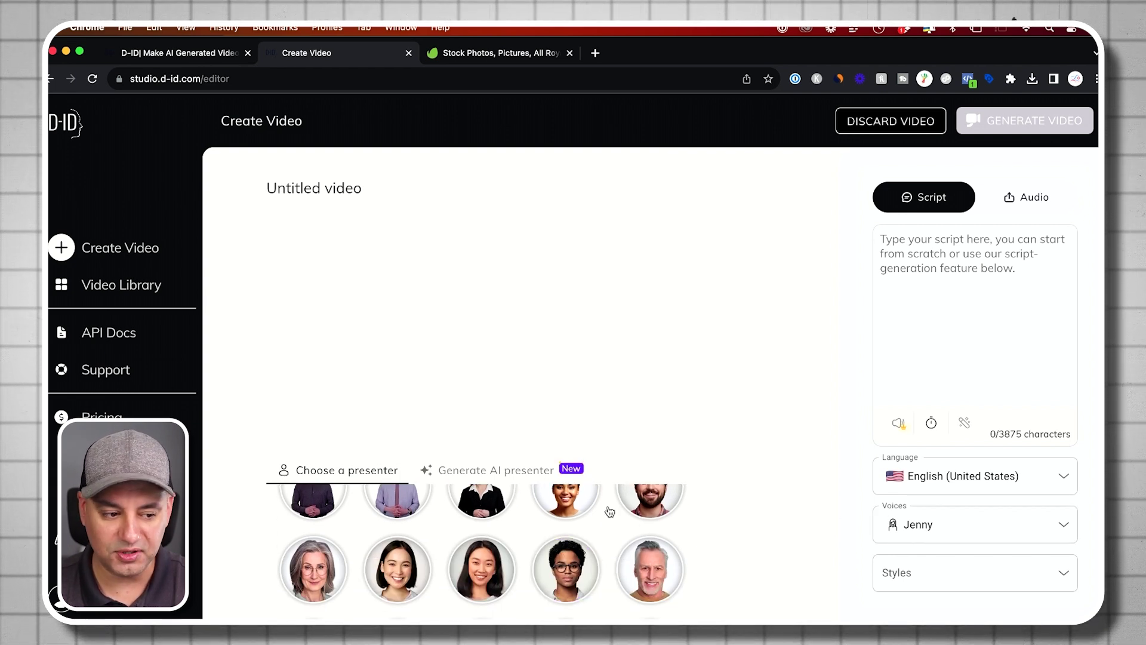
scroll(525, 518, up, 5)
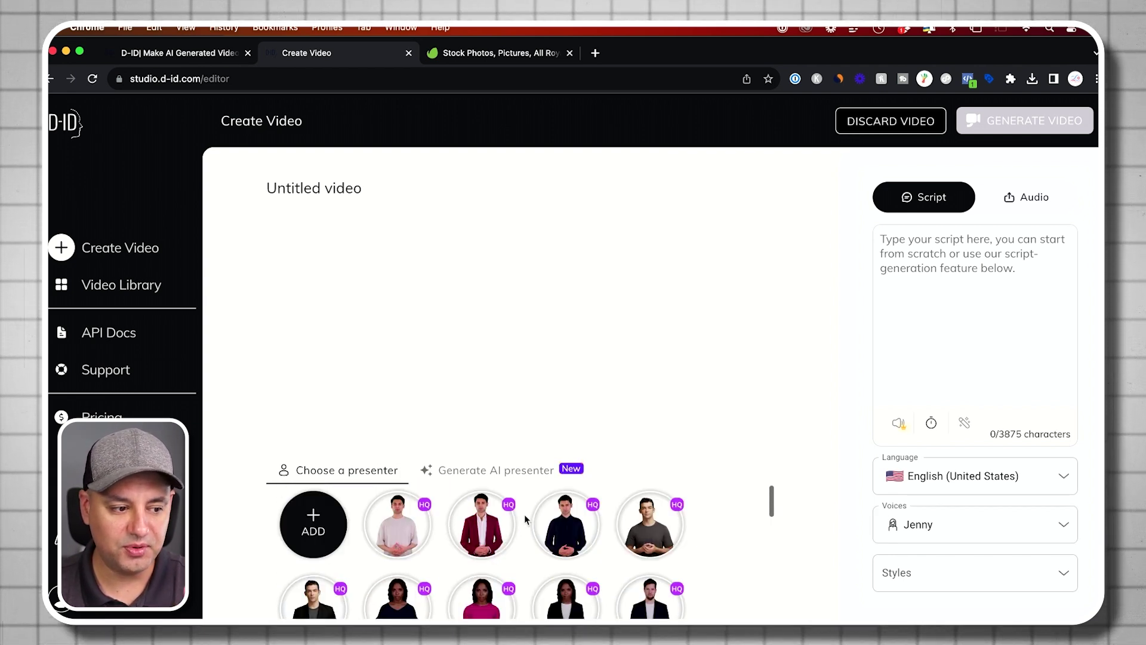
mouse_move(314, 525)
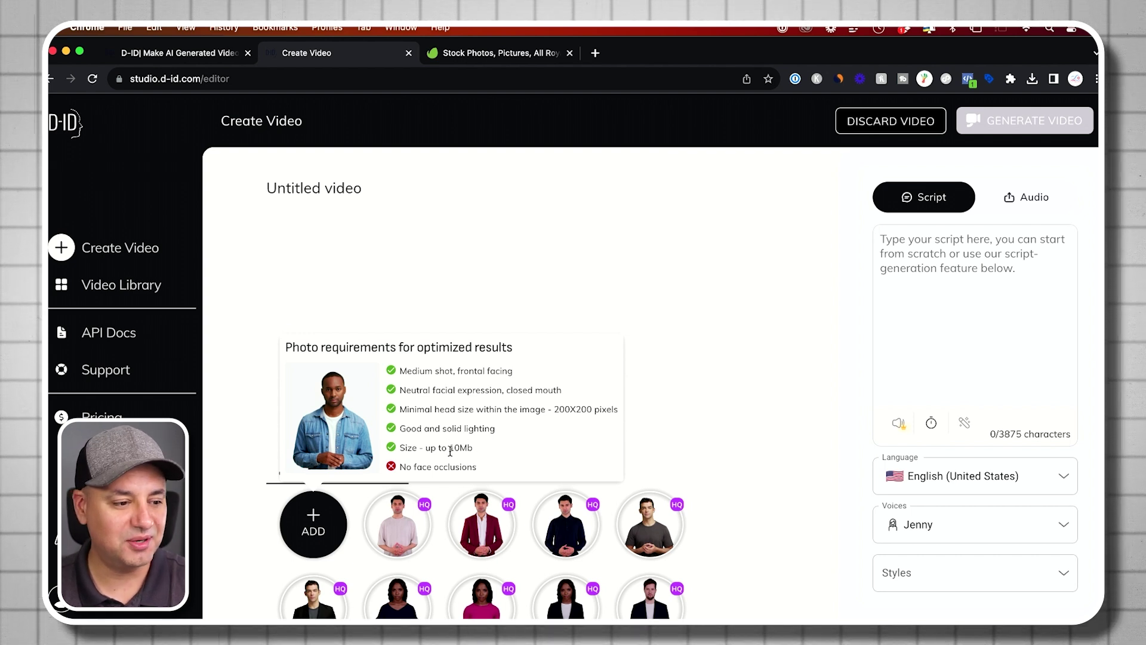
Step: Upload the previewed screenshot photo as the custom presenter, then select the video title
click(314, 523)
key(space)
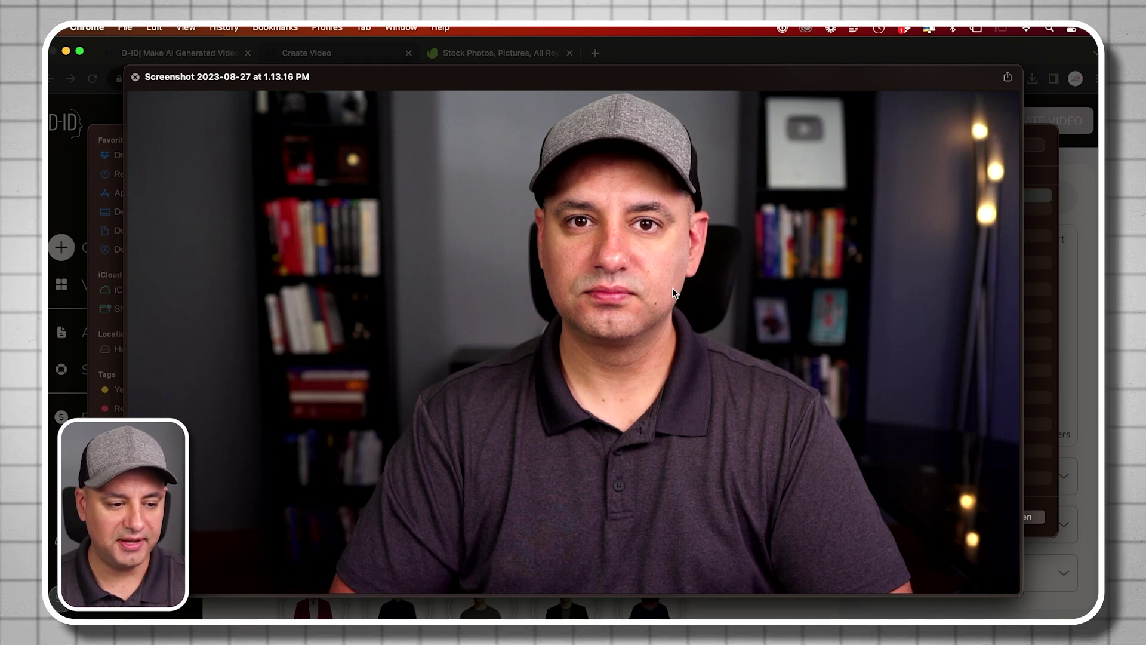
key(space)
key(Return)
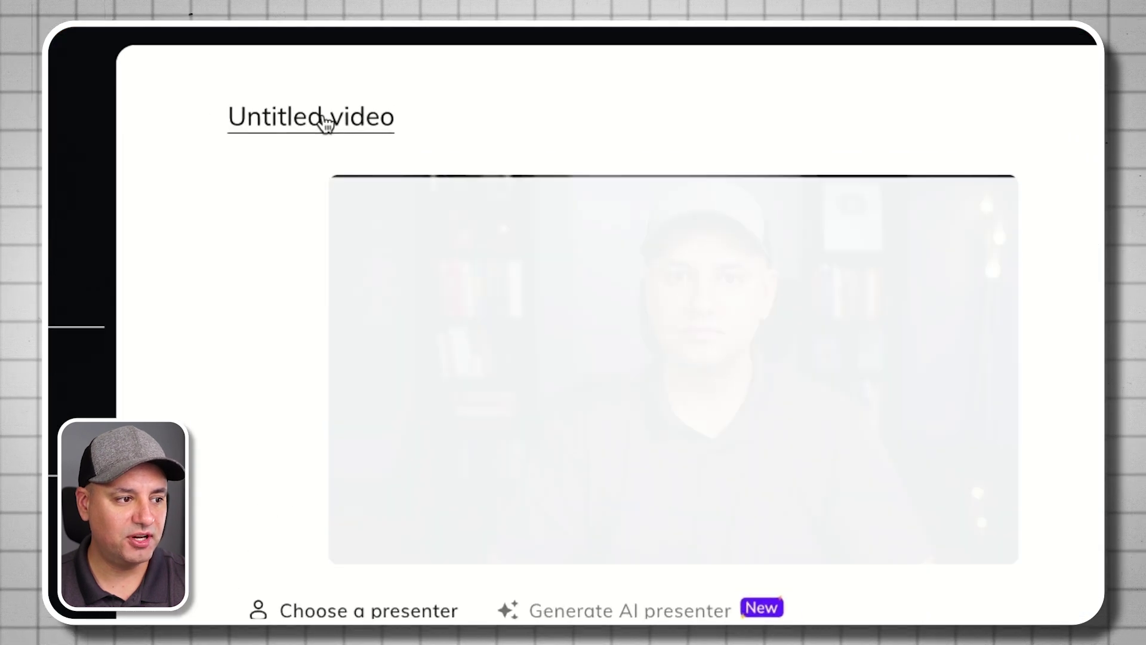
click(320, 188)
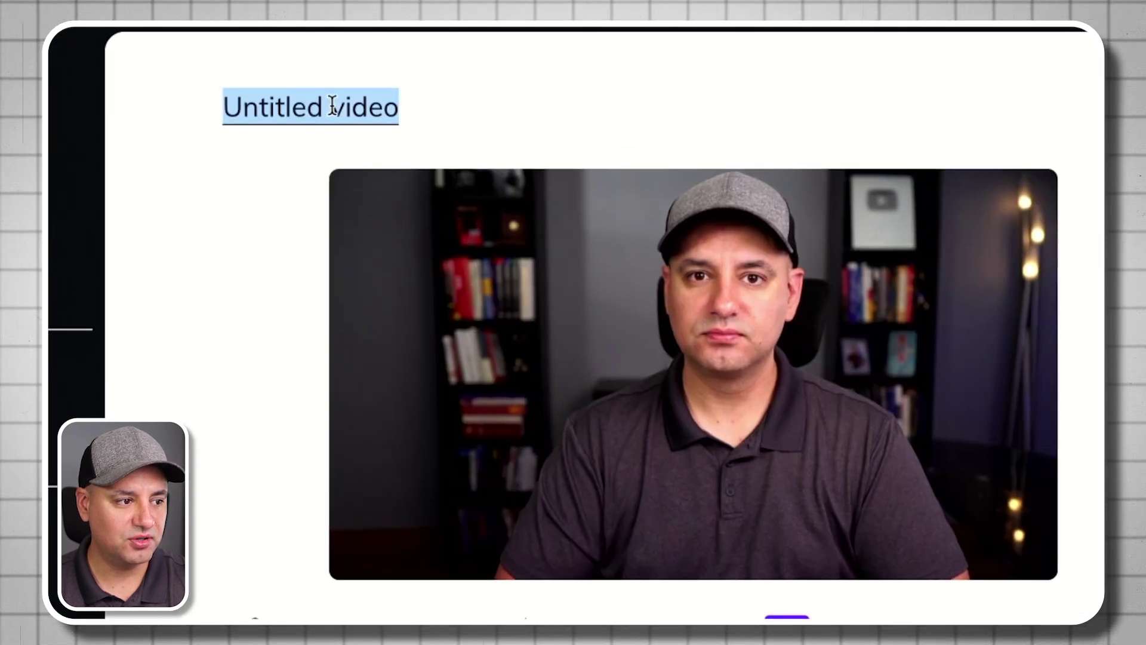
Step: Rename the video 'My talking Avatar' and paste the 124-character two-paragraph script
text(My talking Avatar)
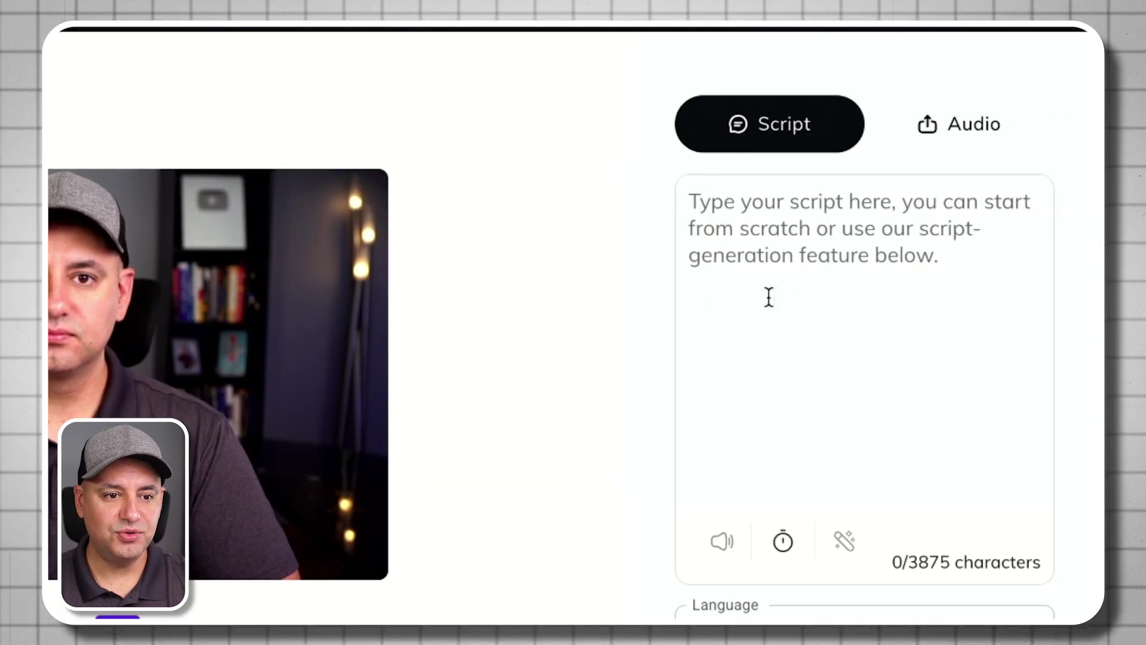
click(772, 223)
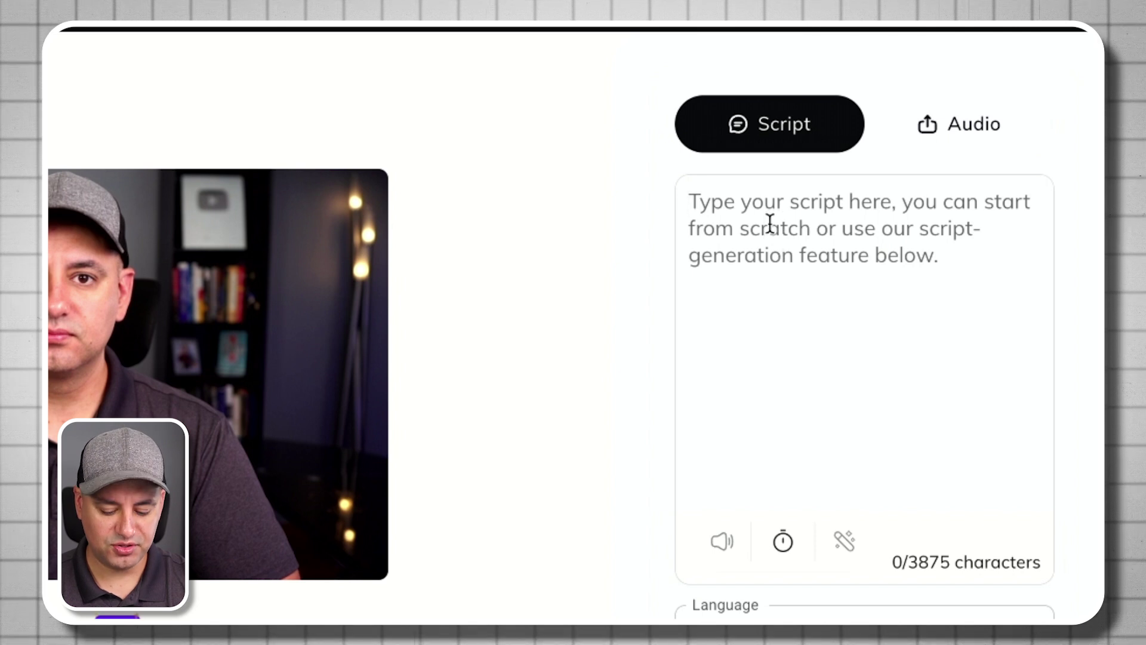
text(This is actually a picture of myself that I've turned into an AI talking avatar.  Let me show you the step by step process.)
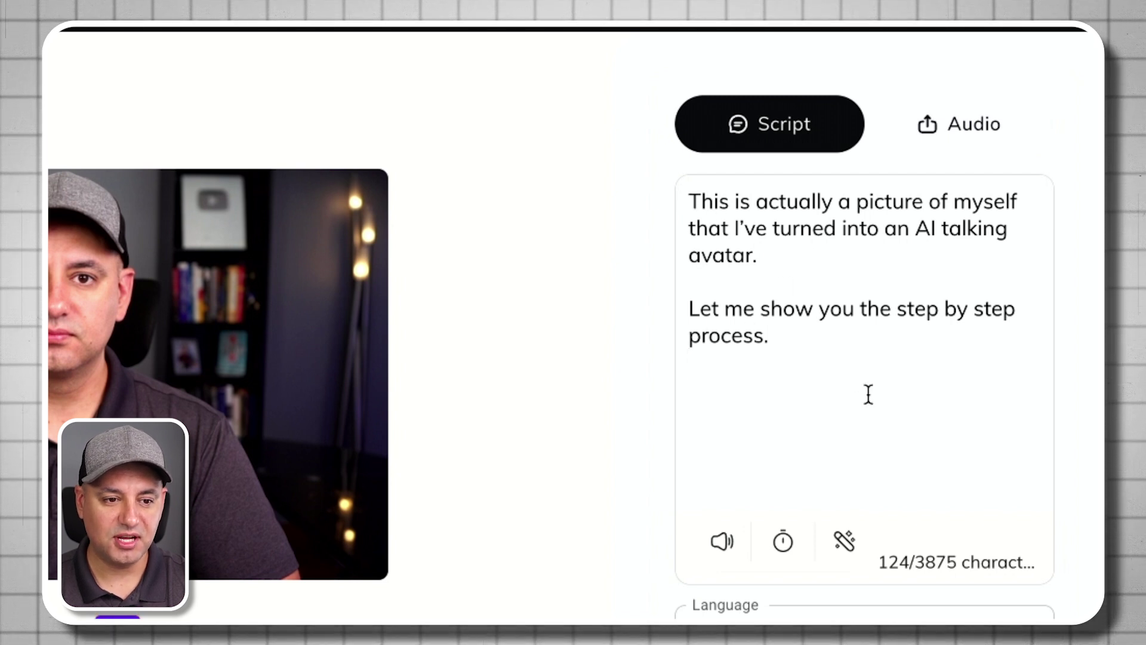
scroll(836, 370, down, 1)
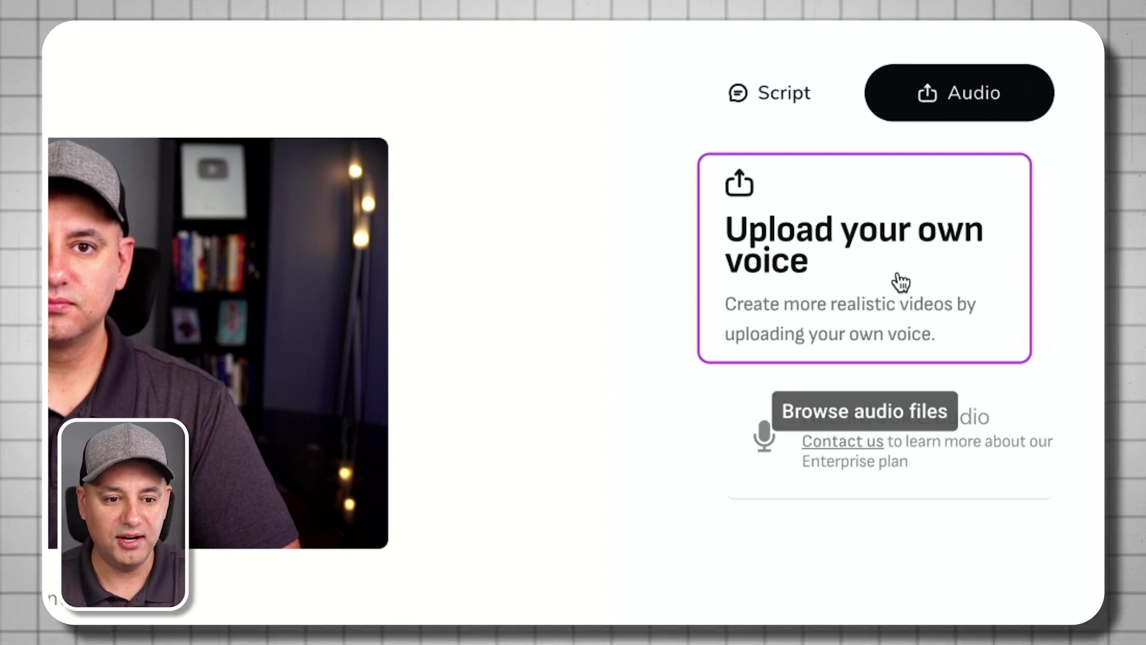
Step: On the Script tab, replace the Jenny voice with Guy and choose the friendly style
click(772, 105)
scroll(888, 436, down, 4)
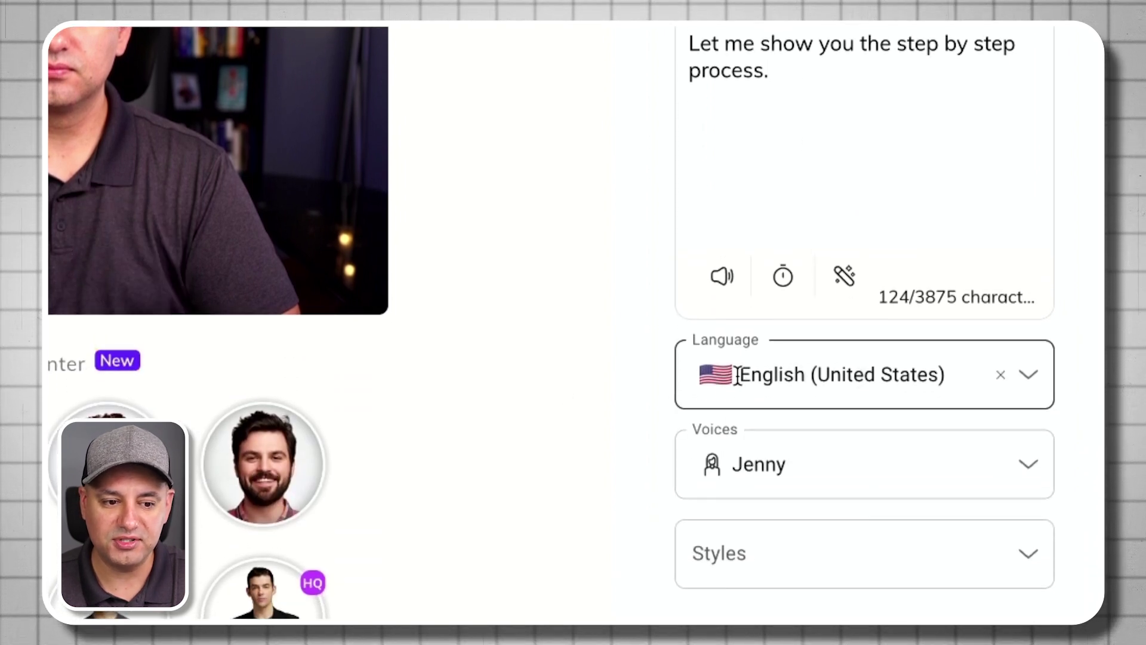
click(767, 468)
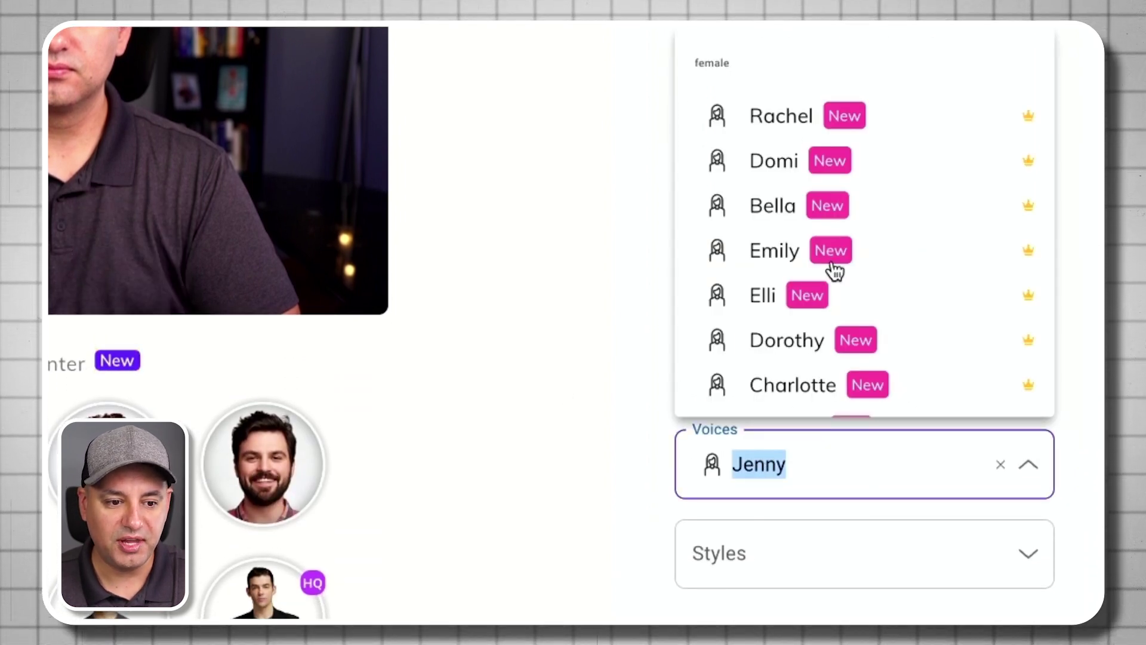
scroll(769, 228, down, 15)
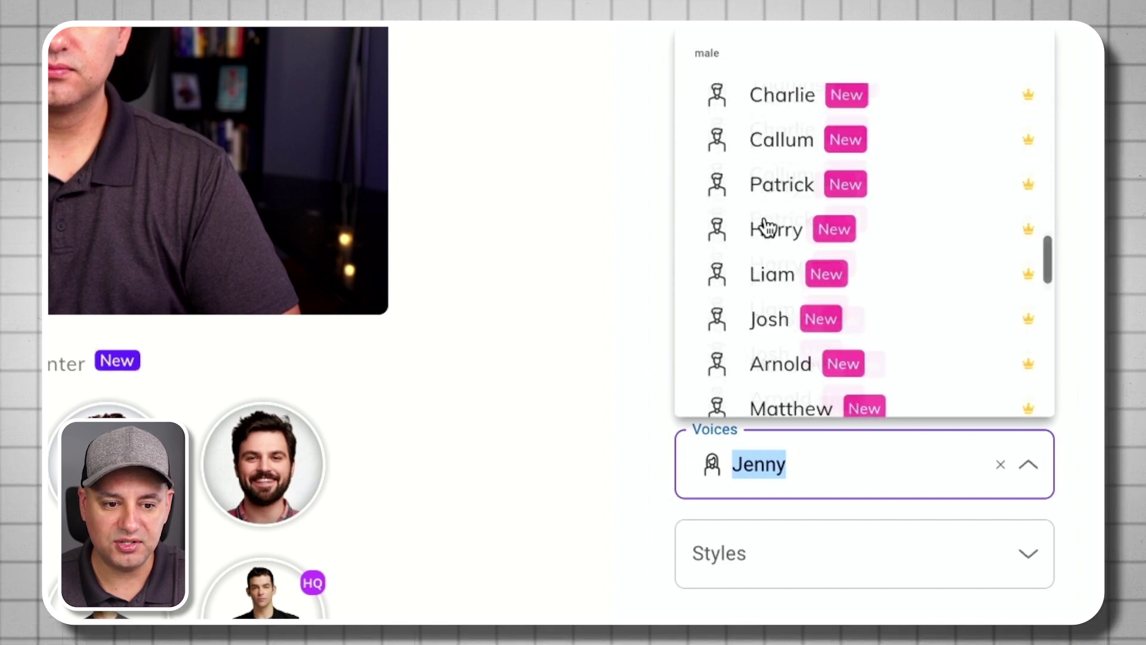
scroll(768, 228, down, 5)
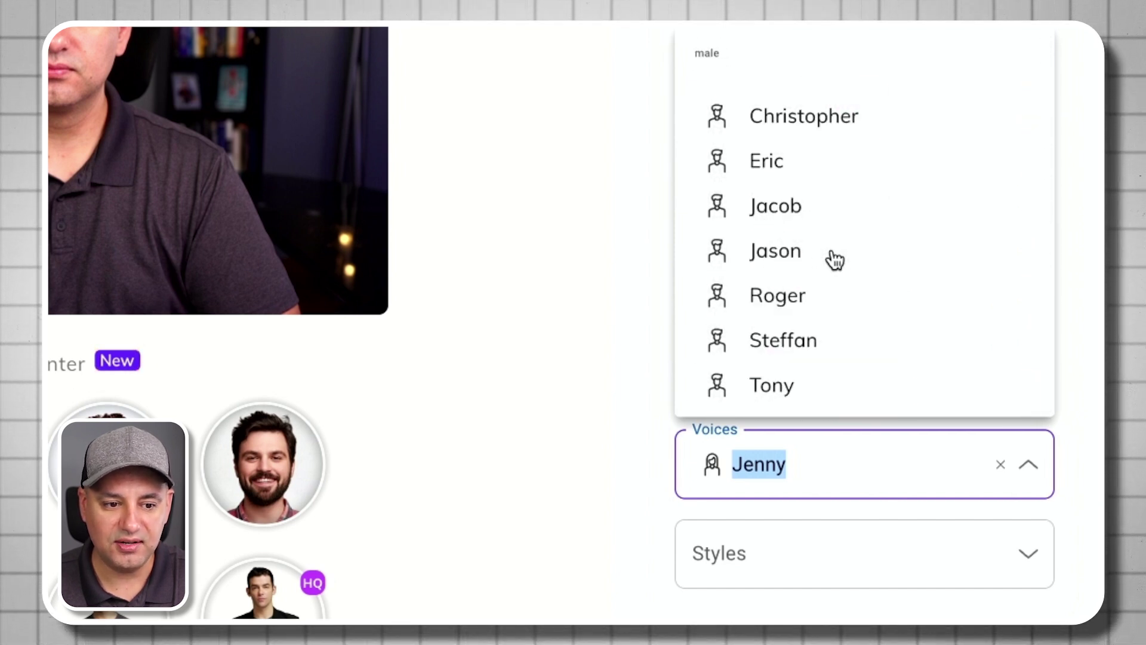
scroll(835, 260, up, 5)
scroll(832, 258, down, 2)
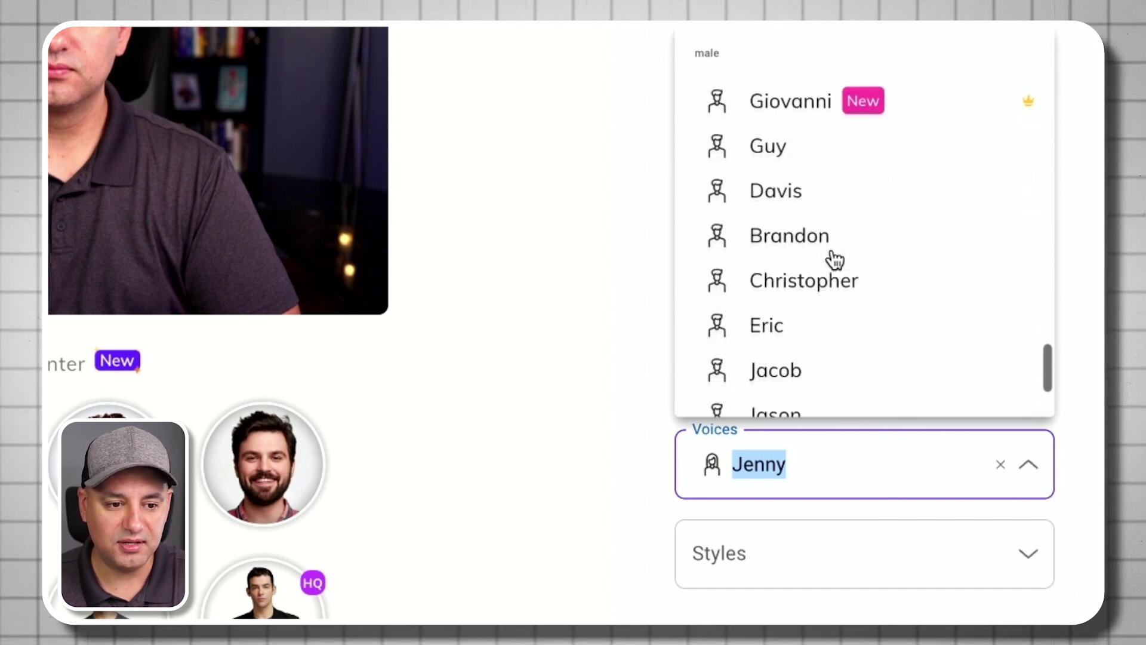
click(772, 156)
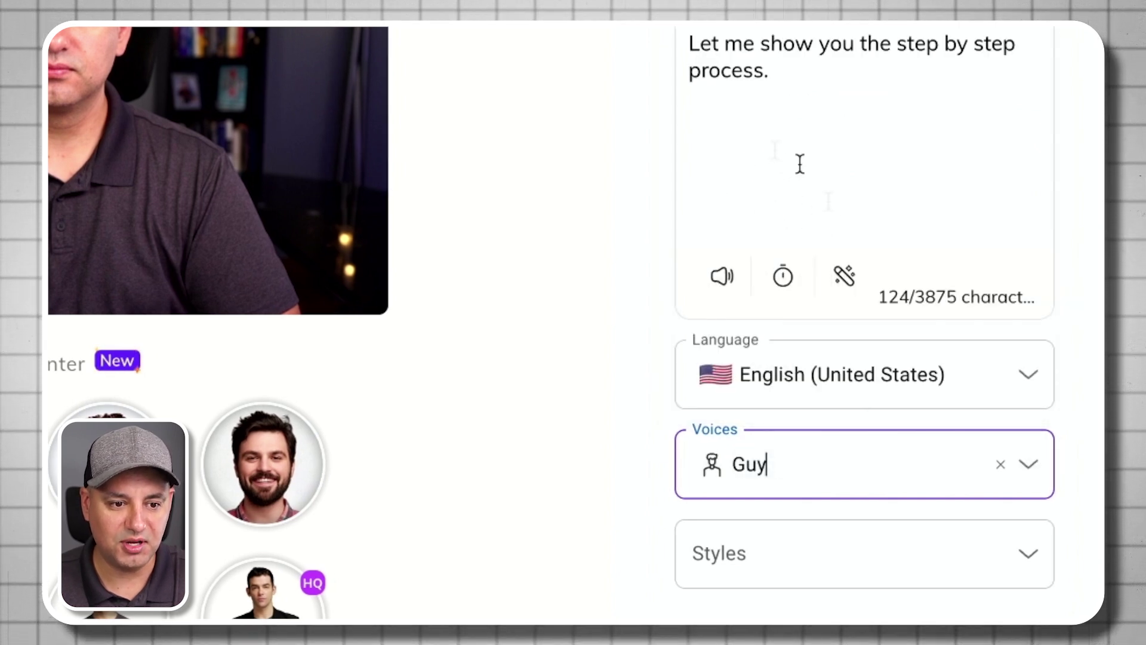
click(814, 566)
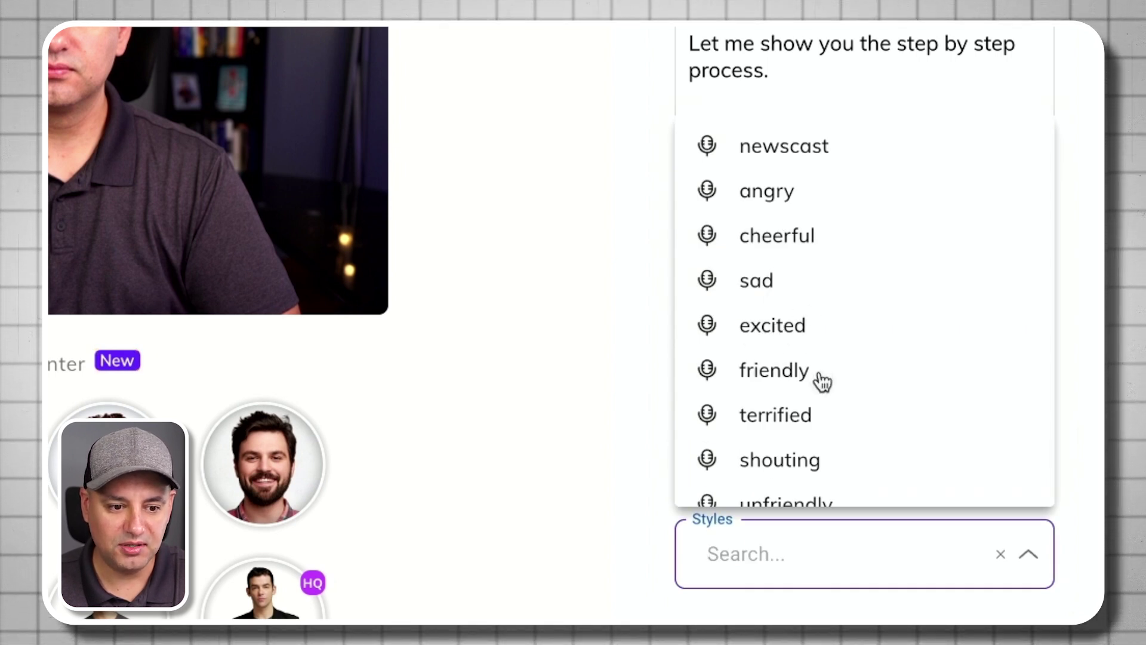
click(761, 384)
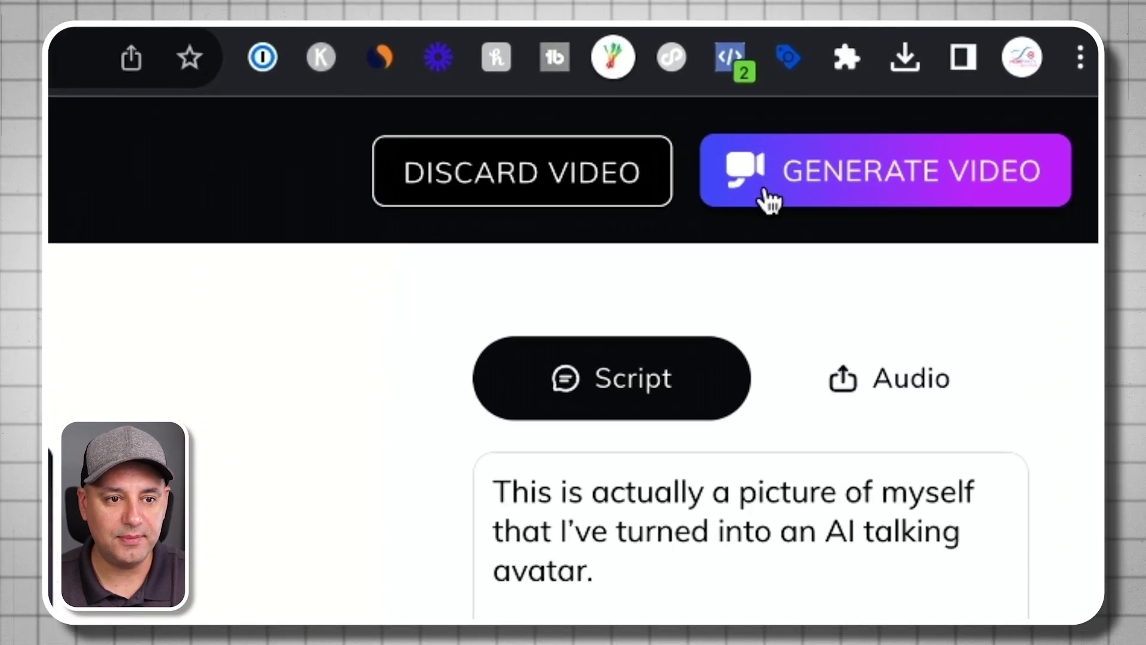
Step: Generate My talking Avatar for 1 credit, then play the 8-second clip from the library
click(771, 201)
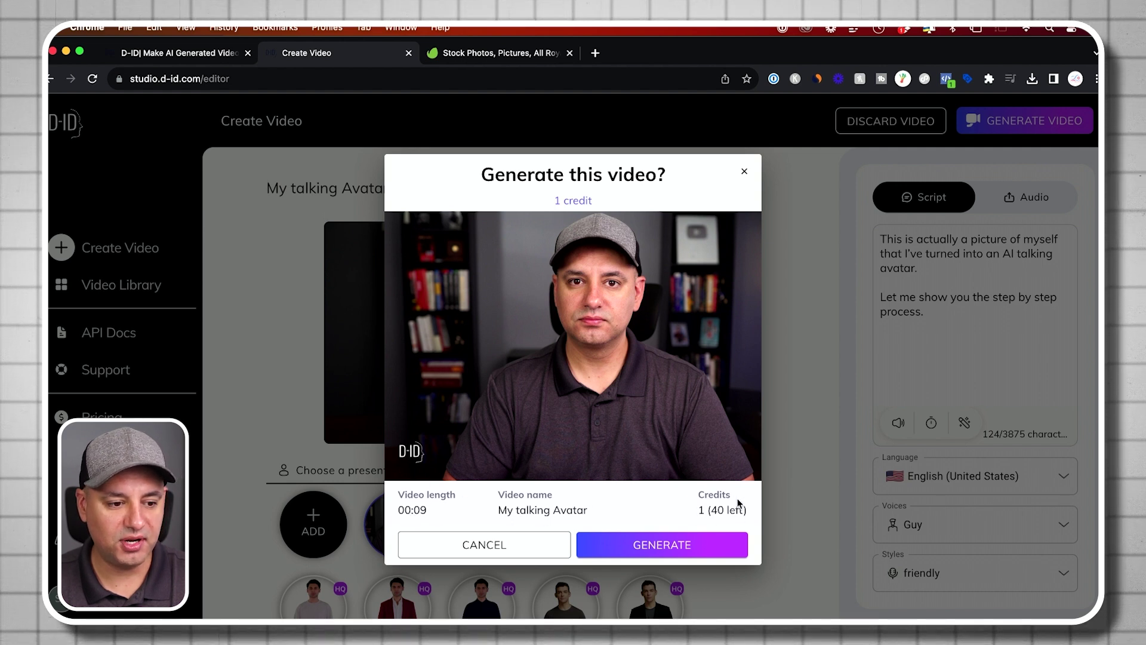
click(657, 546)
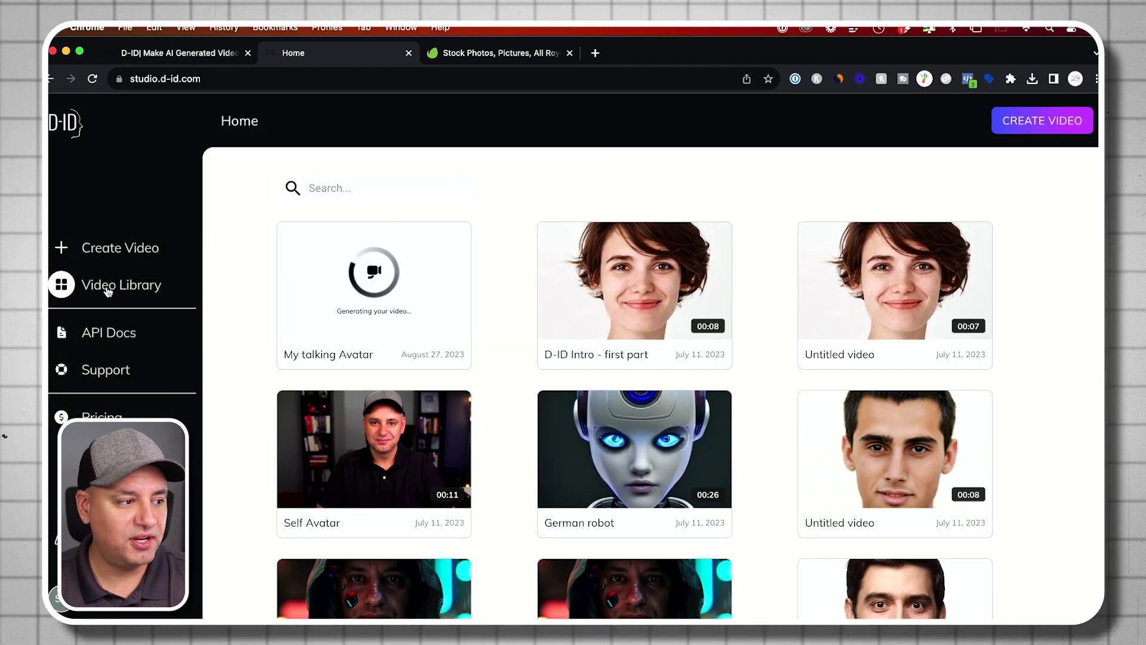
scroll(492, 315, down, 3)
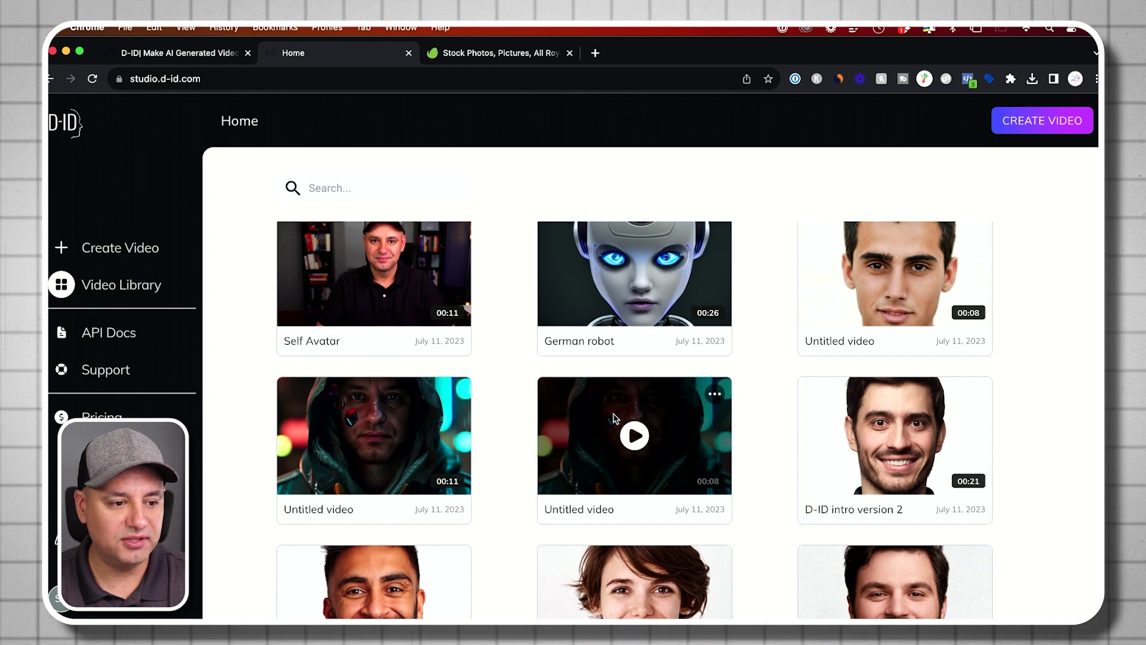
mouse_move(388, 287)
mouse_move(647, 473)
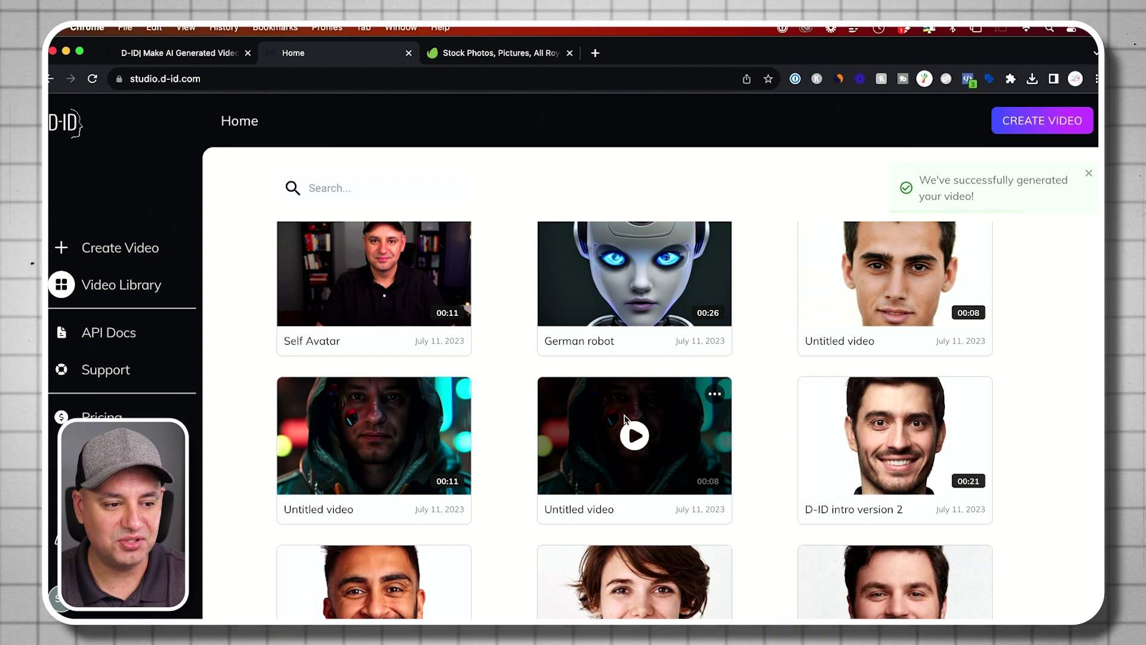
scroll(511, 399, up, 2)
mouse_move(367, 383)
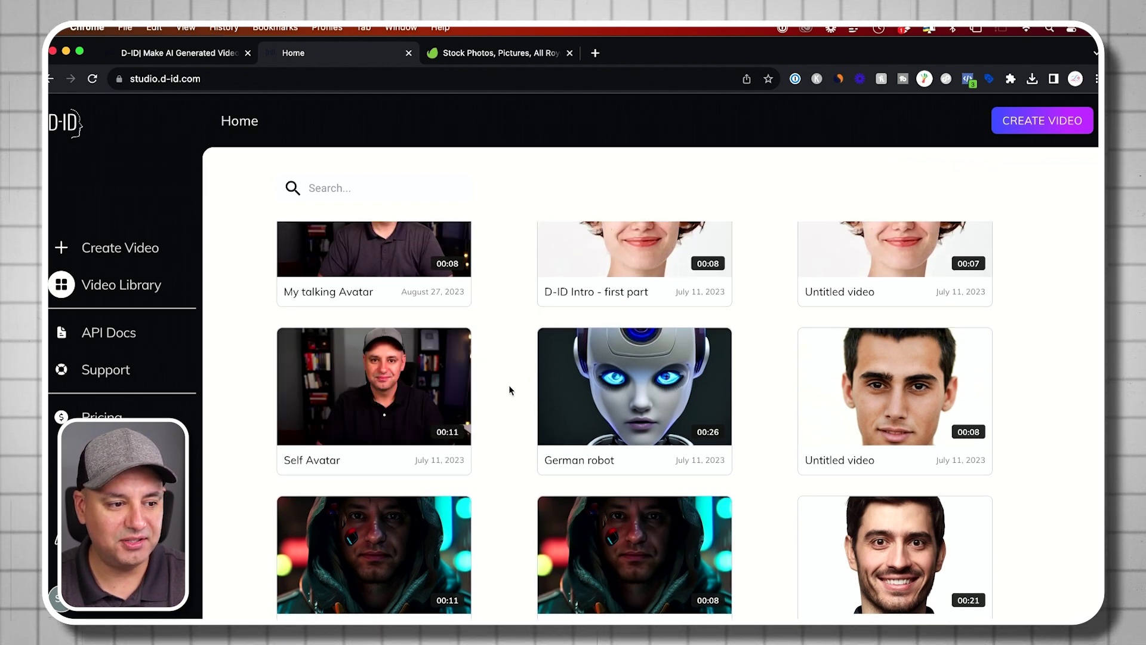
scroll(508, 385, up, 1)
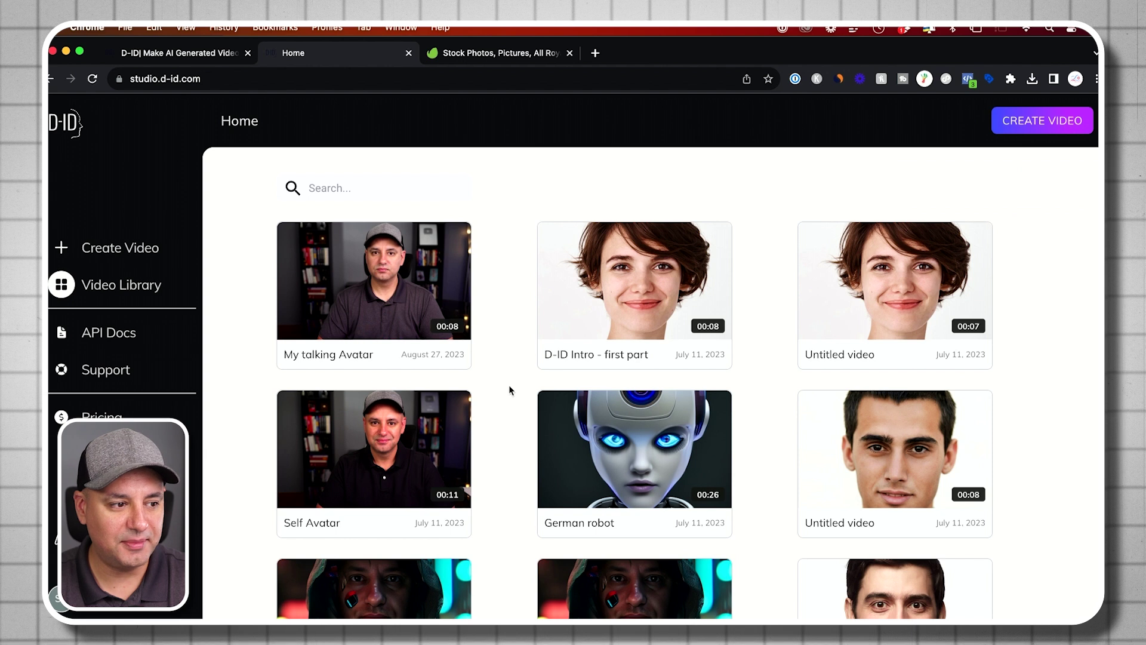
click(374, 281)
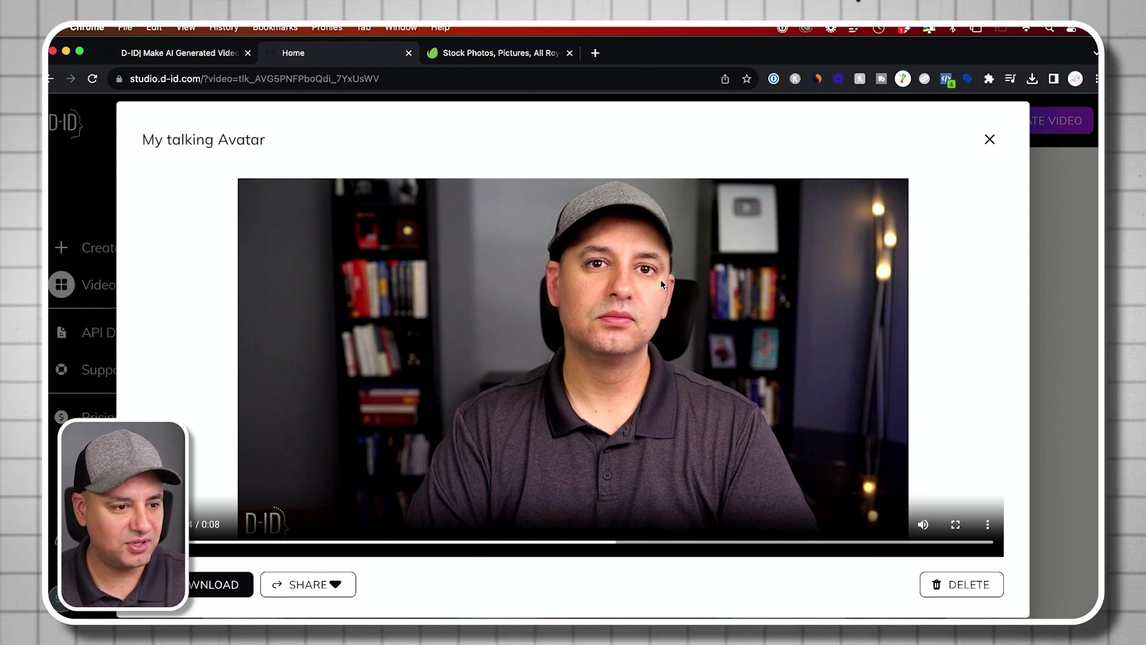
Step: Replay the clip, download it as My talking Avatar.mp4, and close the player
click(632, 323)
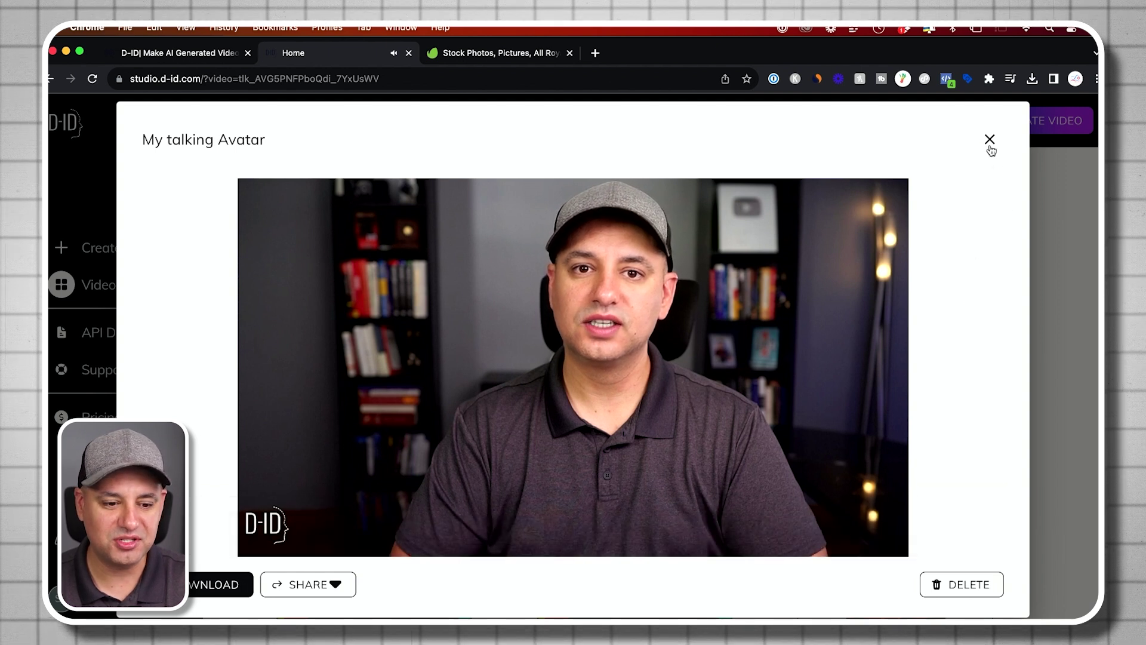
click(189, 586)
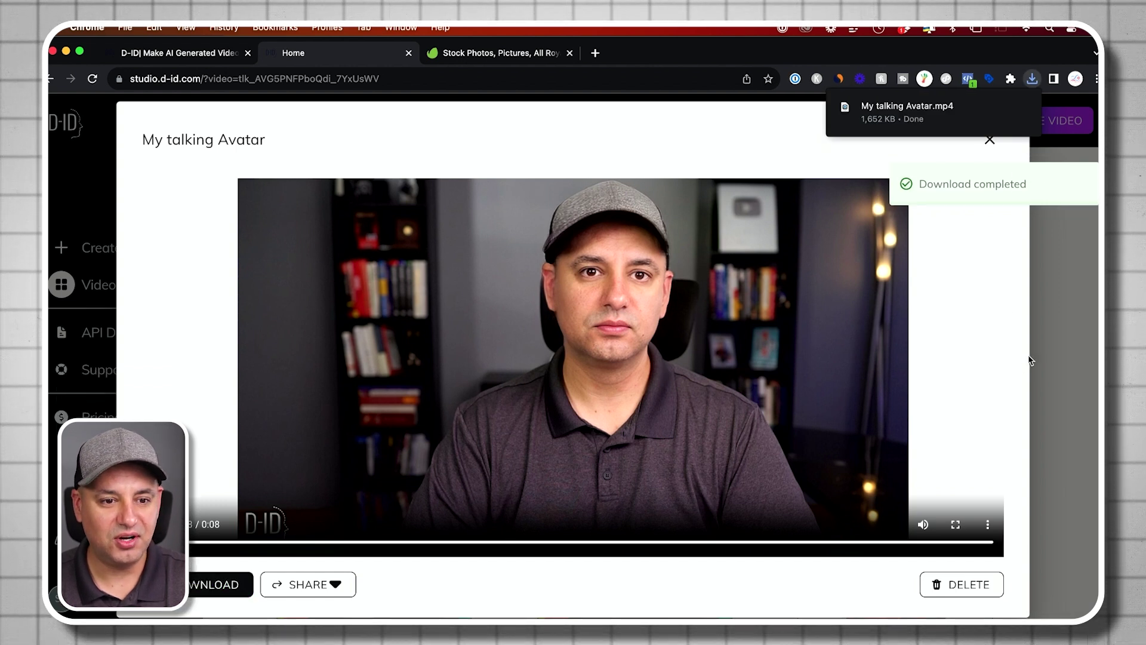
click(1060, 325)
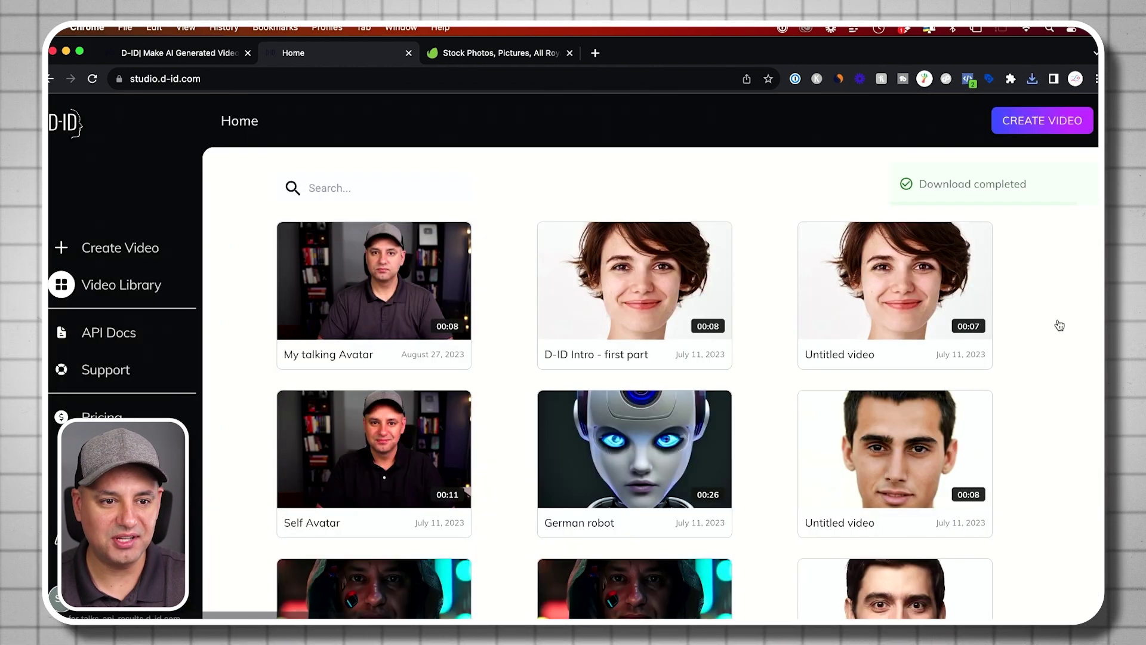